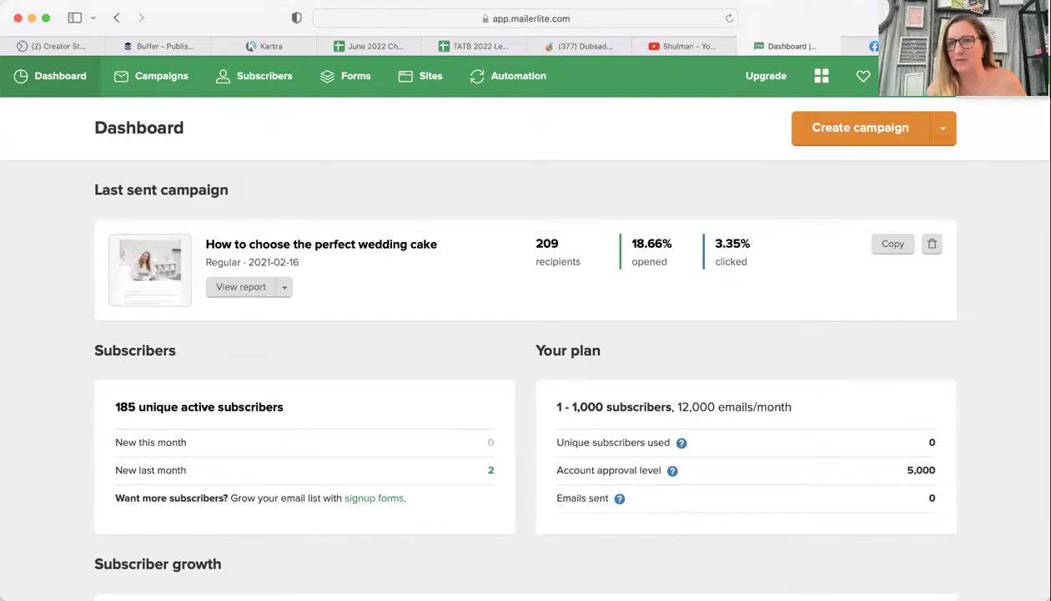
Go to Integrations from the account menu and choose Use on Stripe to reach its setup page.
{"action": "left_click", "coordinate": [1024, 75]}
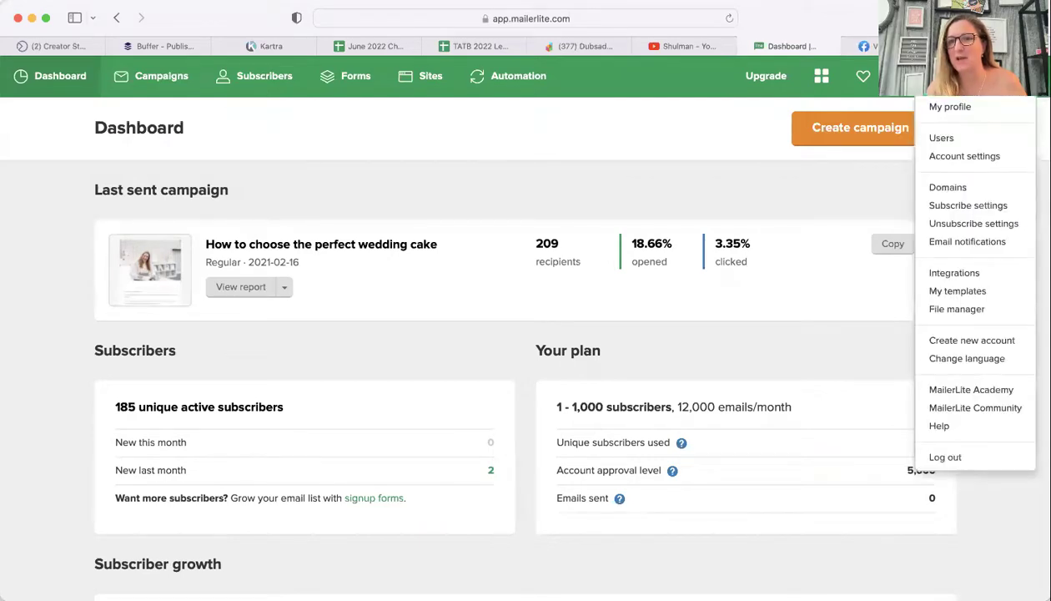
{"action": "left_click", "coordinate": [956, 273]}
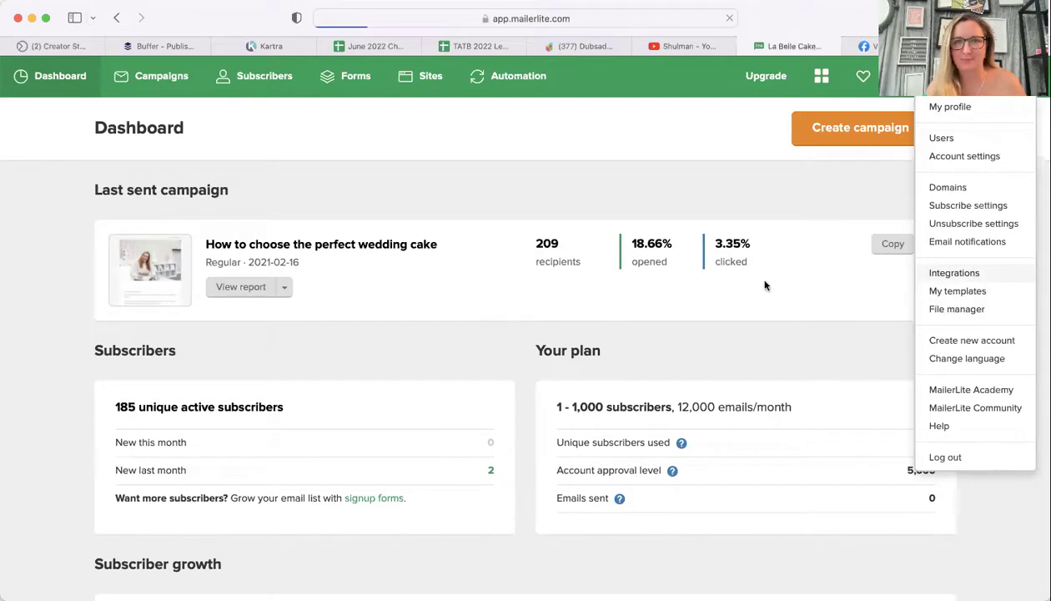
{"action": "scroll", "coordinate": [740, 292], "scroll_direction": "down", "scroll_amount": 7}
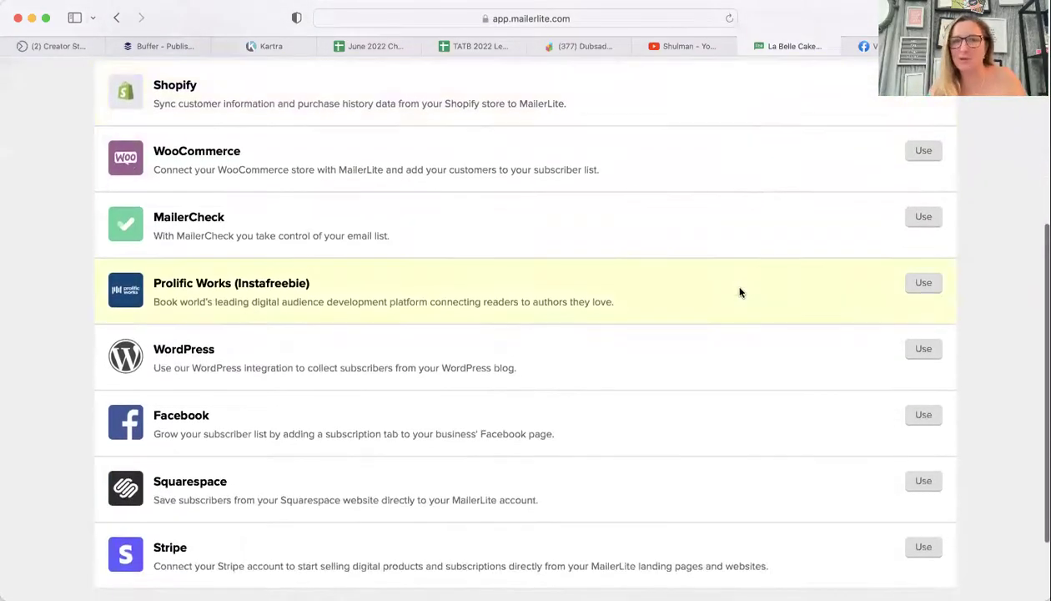
{"action": "scroll", "coordinate": [740, 292], "scroll_direction": "down", "scroll_amount": 3}
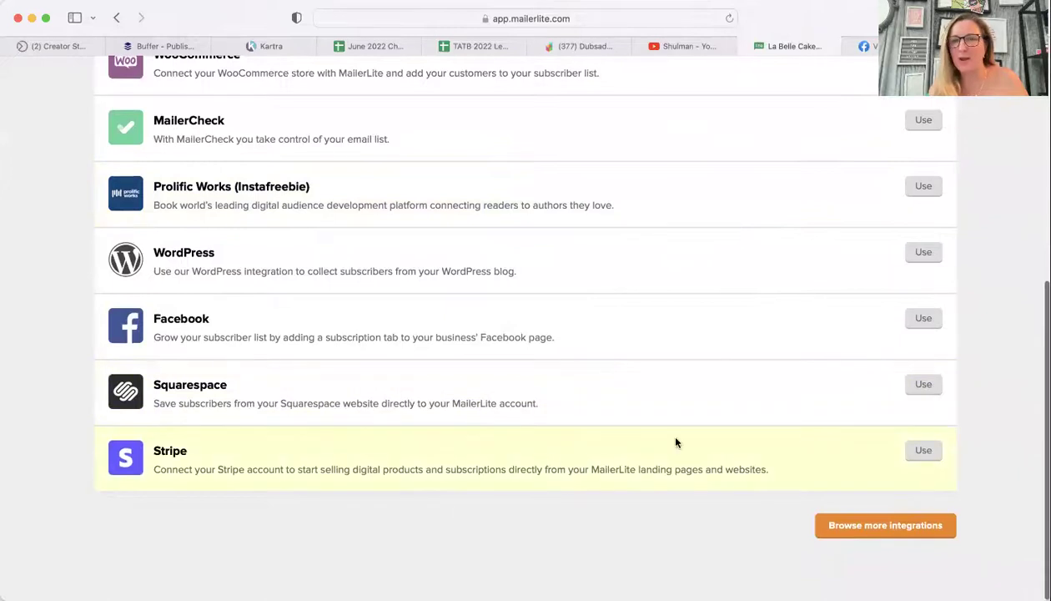
{"action": "left_click", "coordinate": [921, 450]}
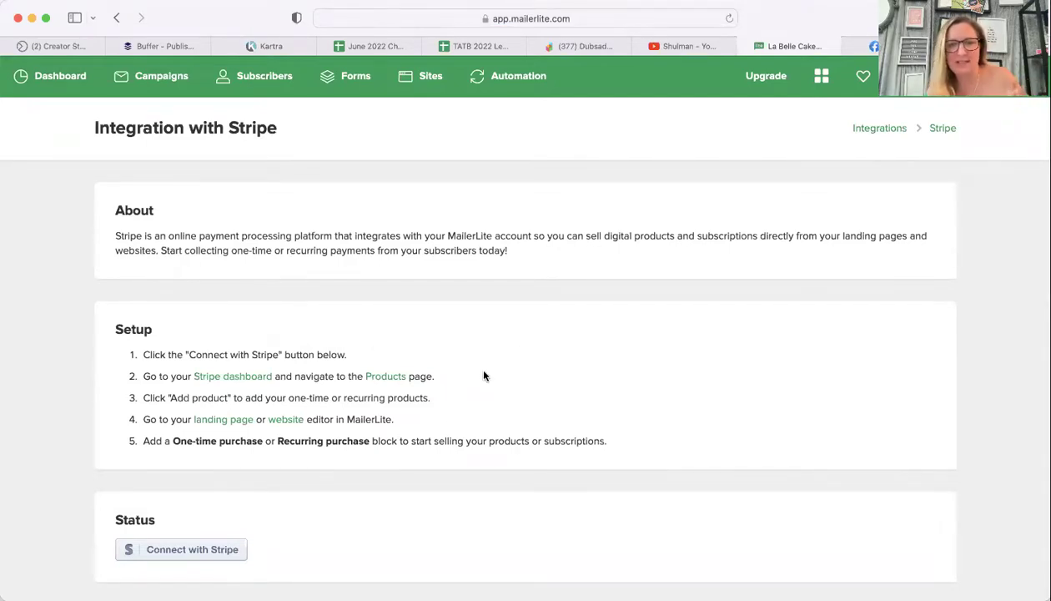
{"action": "scroll", "coordinate": [484, 376], "scroll_direction": "down", "scroll_amount": 1}
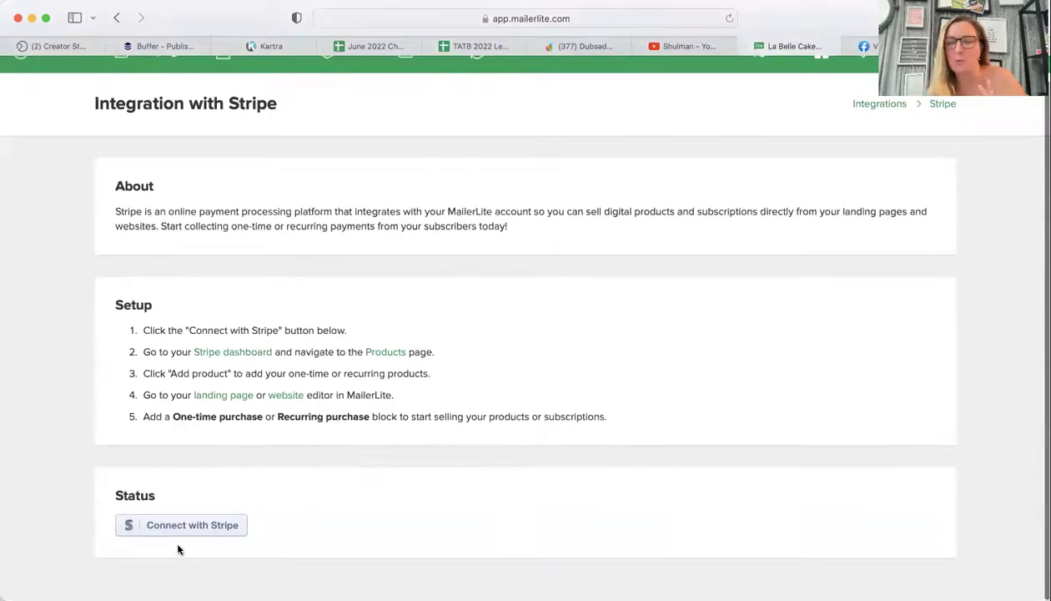
Connect with Stripe, keeping the first Stripe account selected, and link it to MailerLite.
{"action": "left_click", "coordinate": [202, 526]}
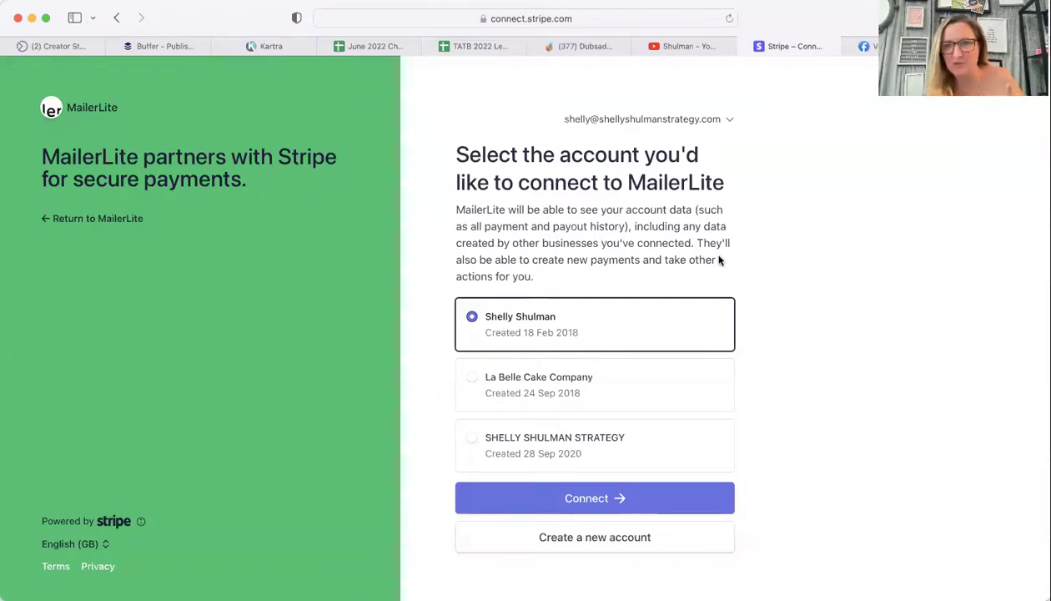
{"action": "left_click", "coordinate": [639, 505]}
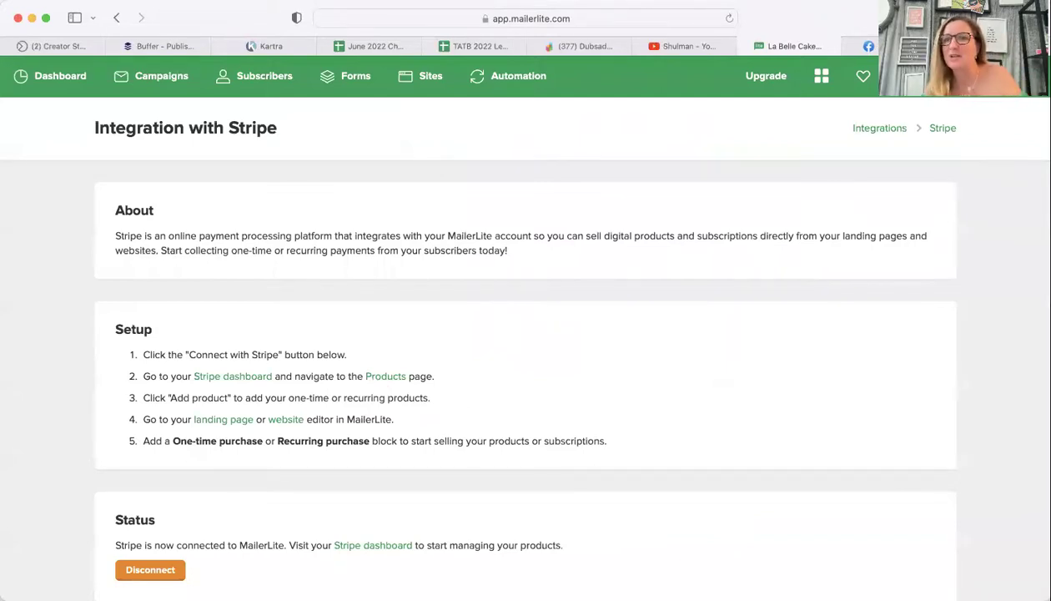
Load stripe.com in a spare browser tab.
{"action": "key", "text": "super+bracketleft"}
{"action": "left_click", "coordinate": [505, 18]}
{"action": "type", "text": "stripe.com"}
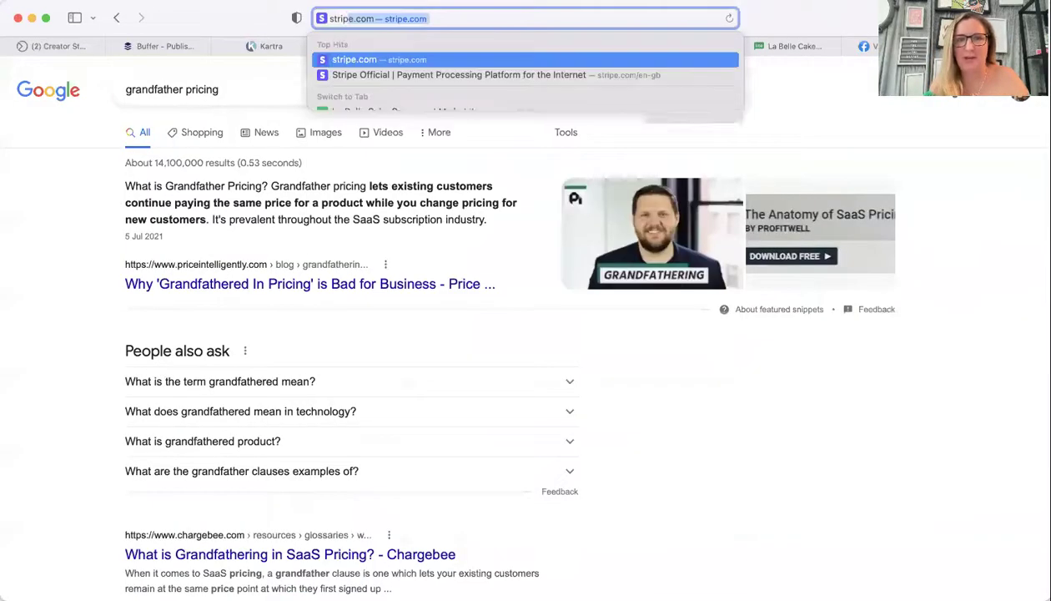
{"action": "key", "text": "Return"}
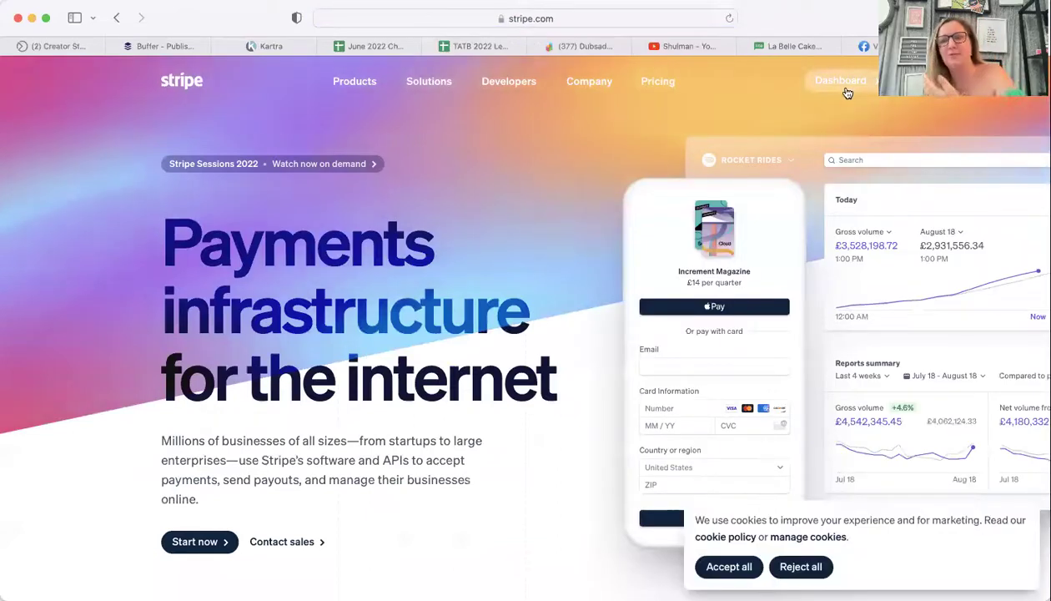
Open the Stripe Dashboard's Products tab and scroll through the La Belle Academy products.
{"action": "left_click", "coordinate": [833, 83]}
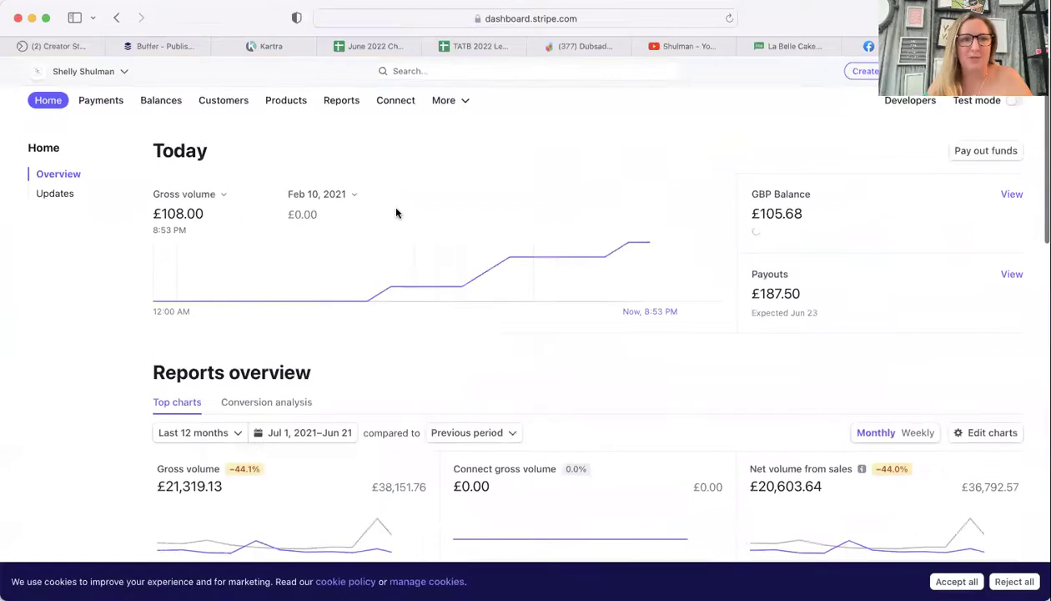
{"action": "left_click", "coordinate": [286, 104]}
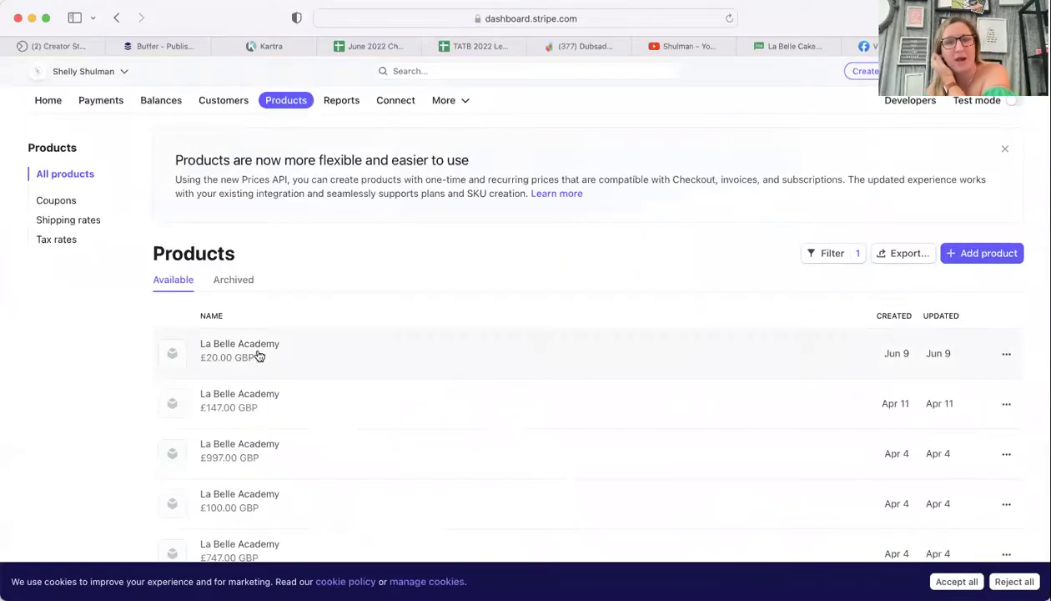
{"action": "scroll", "coordinate": [322, 482], "scroll_direction": "down", "scroll_amount": 1}
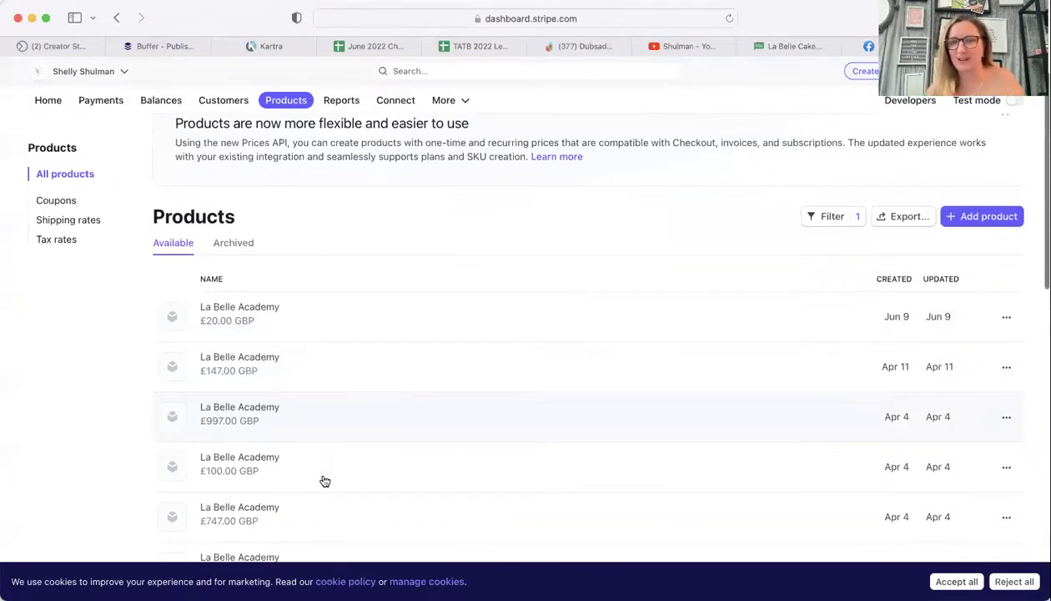
{"action": "scroll", "coordinate": [325, 481], "scroll_direction": "down", "scroll_amount": 6}
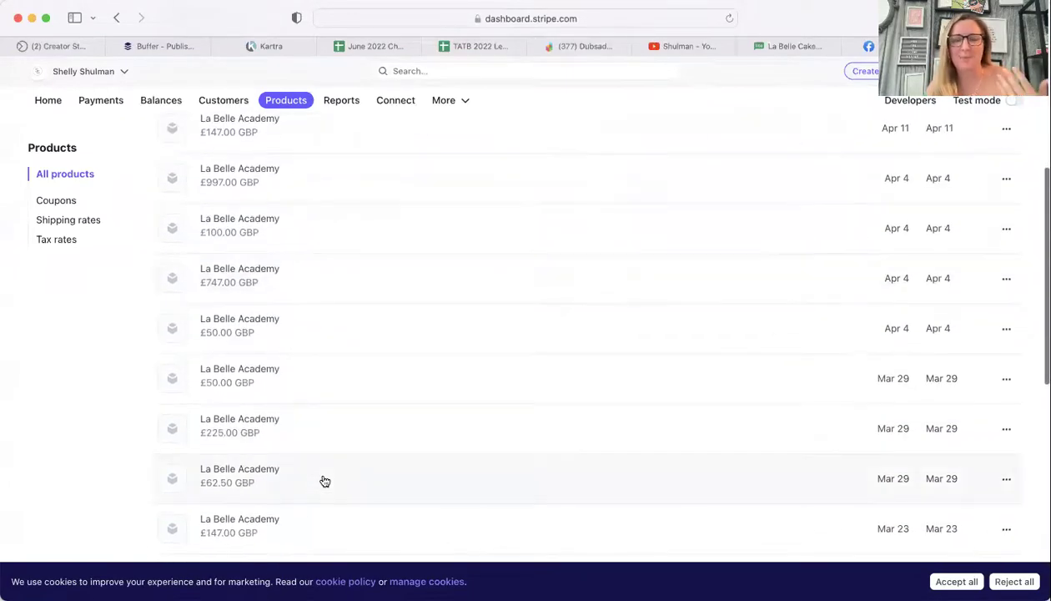
{"action": "scroll", "coordinate": [325, 482], "scroll_direction": "down", "scroll_amount": 8}
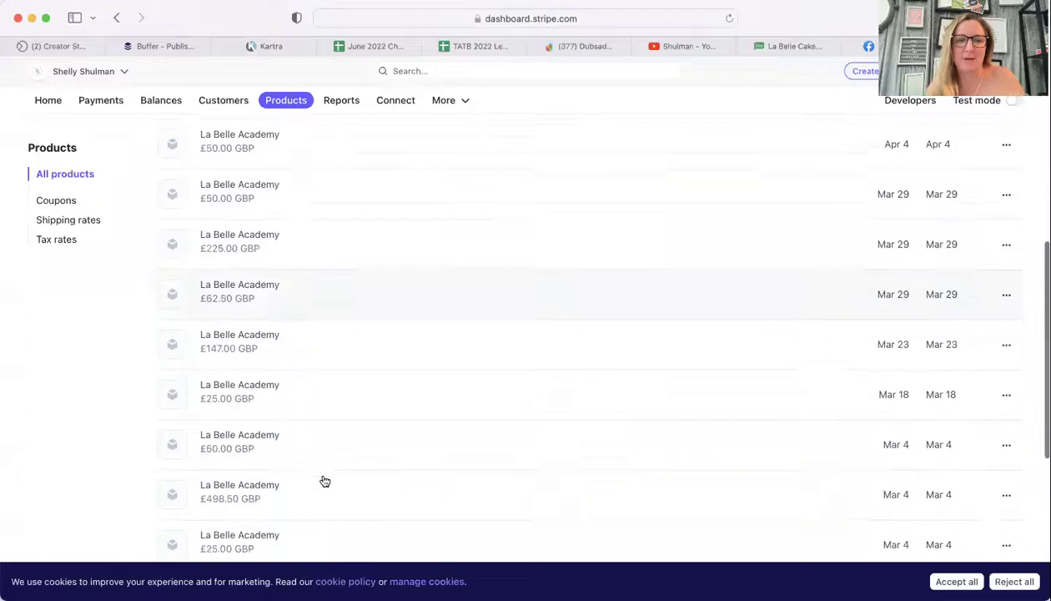
{"action": "scroll", "coordinate": [324, 481], "scroll_direction": "down", "scroll_amount": 6}
{"action": "scroll", "coordinate": [322, 481], "scroll_direction": "up", "scroll_amount": 15}
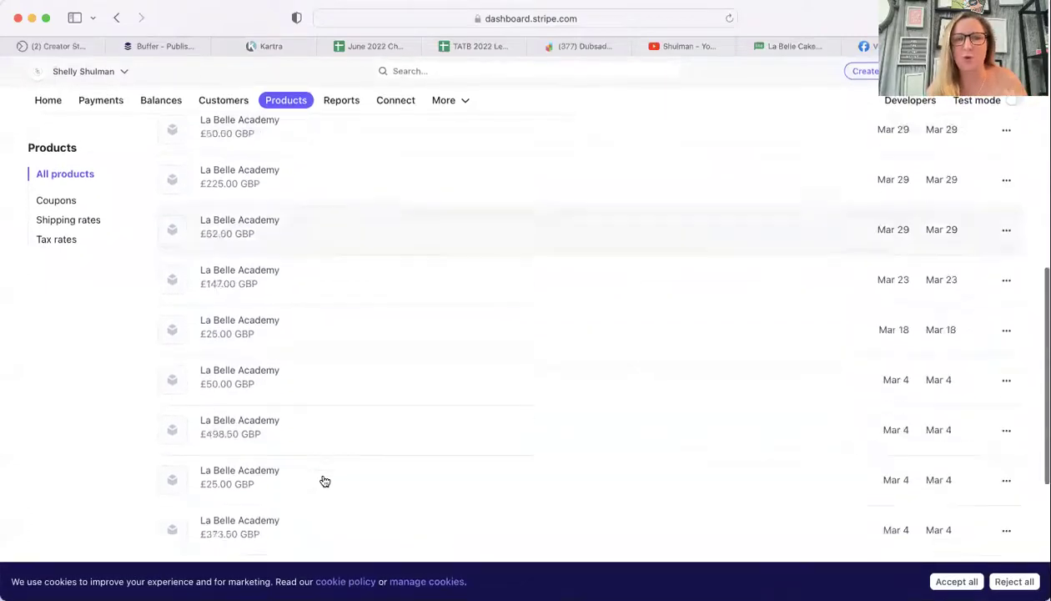
{"action": "scroll", "coordinate": [338, 273], "scroll_direction": "up", "scroll_amount": 5}
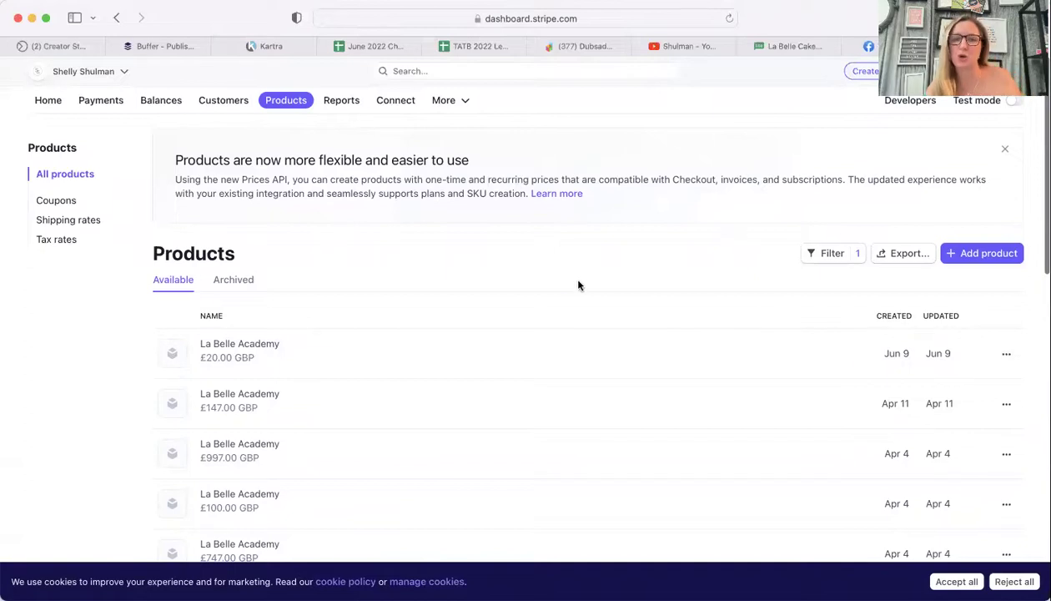
Start a new recurring Stripe product and enter its Membership fee name and description.
{"action": "left_click", "coordinate": [959, 258]}
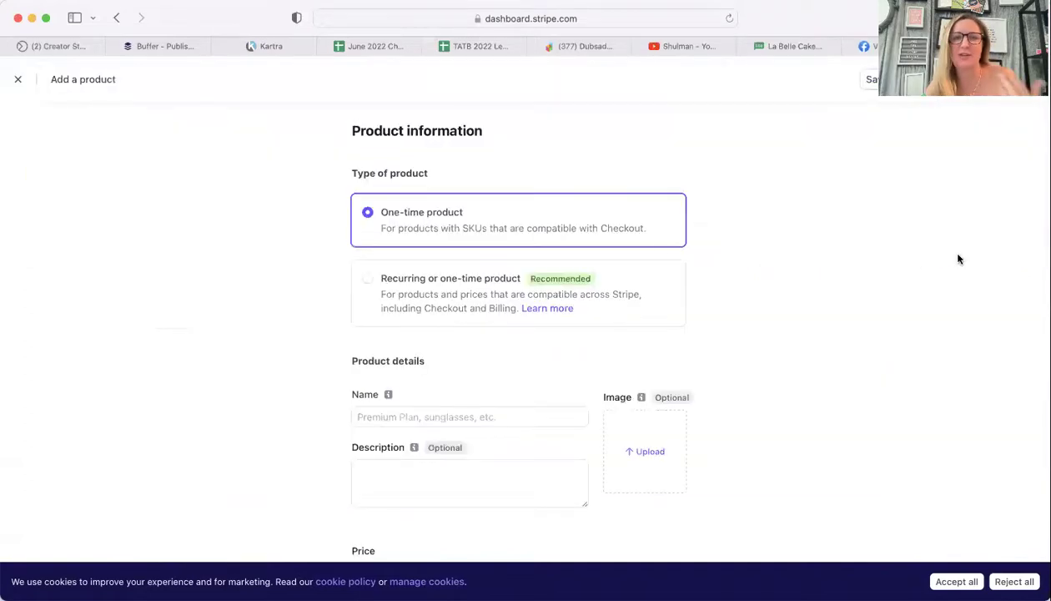
{"action": "left_click", "coordinate": [447, 278]}
{"action": "left_click", "coordinate": [417, 415]}
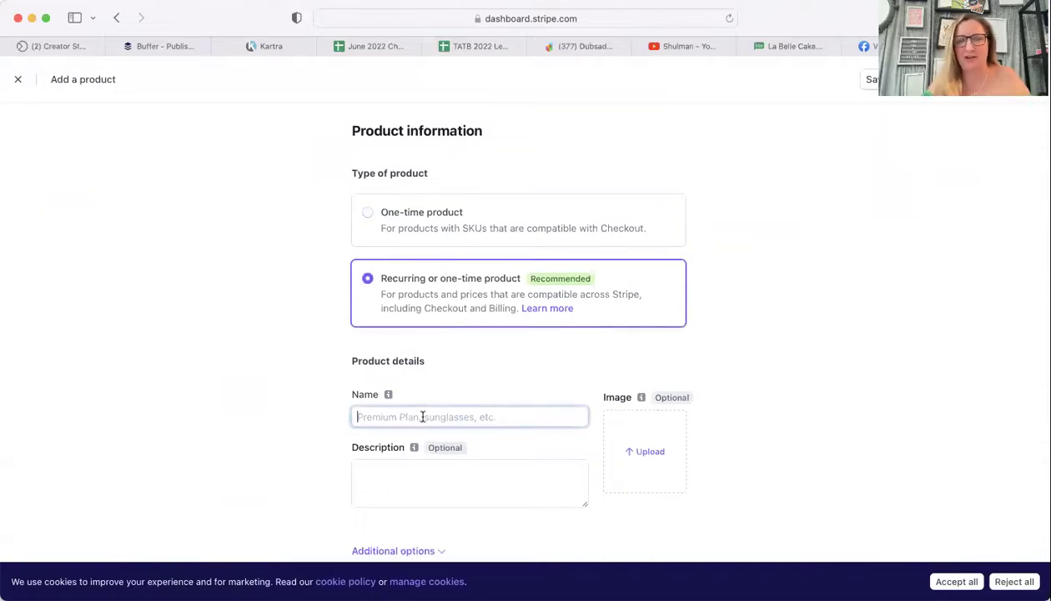
{"action": "type", "text": "Membershio"}
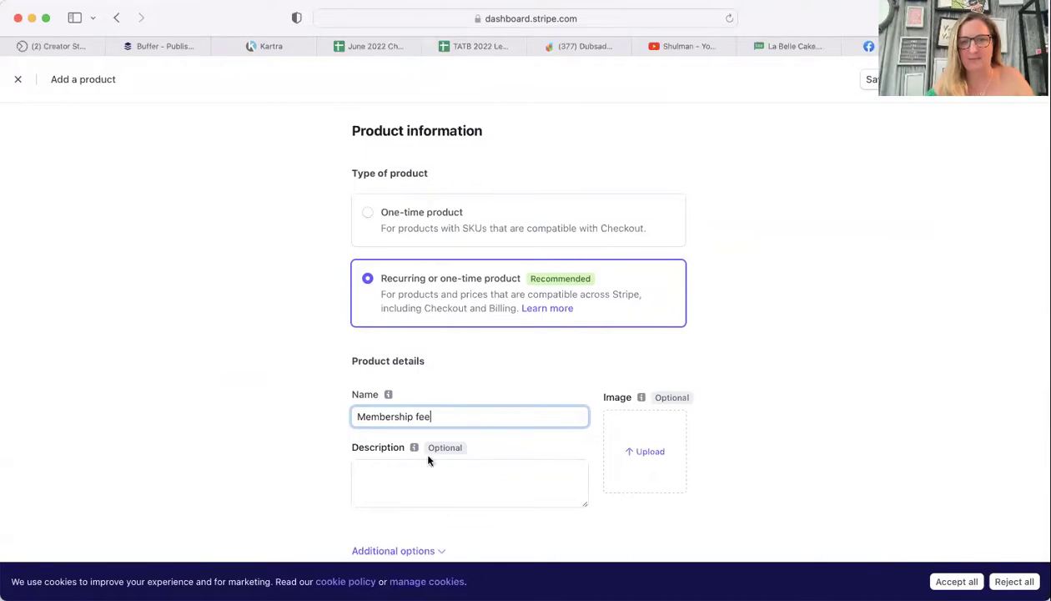
{"action": "left_click", "coordinate": [439, 483]}
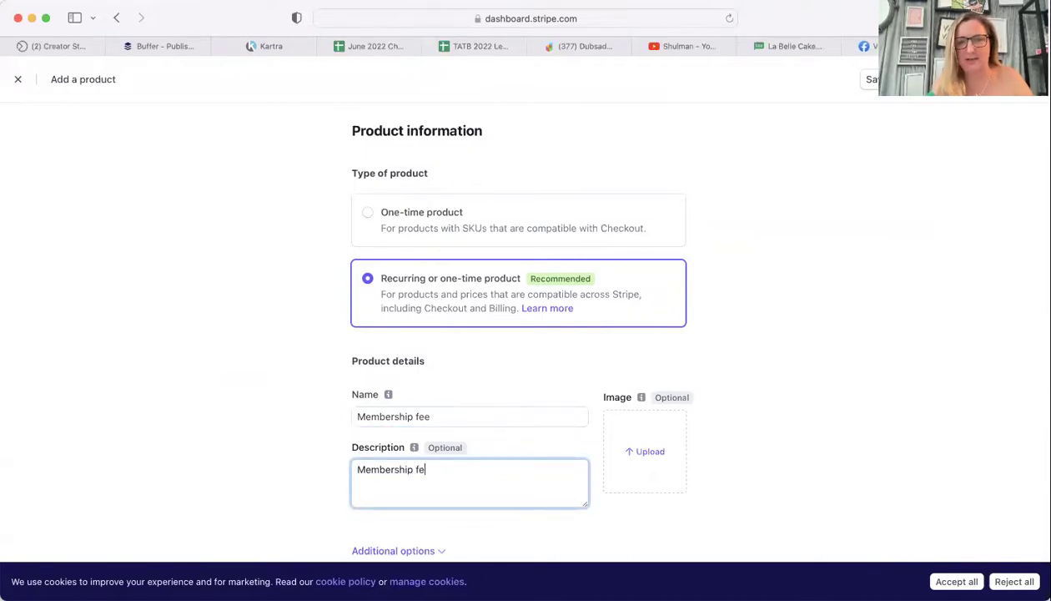
{"action": "type", "text": "Membership fee"}
Give it a Standard pricing £10.00 GBP monthly recurring price and save the product.
{"action": "scroll", "coordinate": [455, 417], "scroll_direction": "down", "scroll_amount": 5}
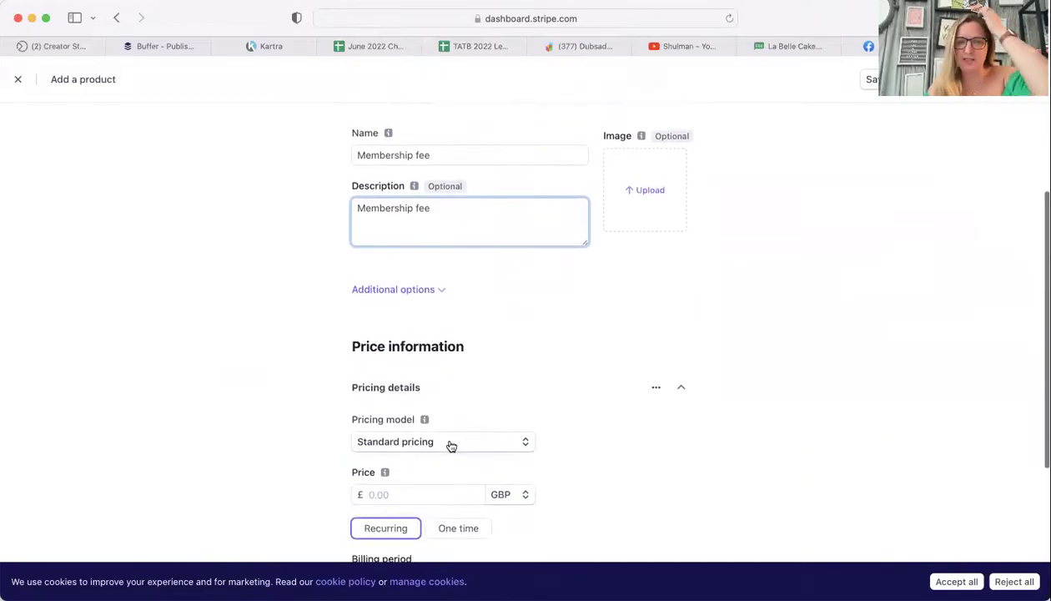
{"action": "left_click", "coordinate": [451, 443]}
{"action": "left_click", "coordinate": [447, 440]}
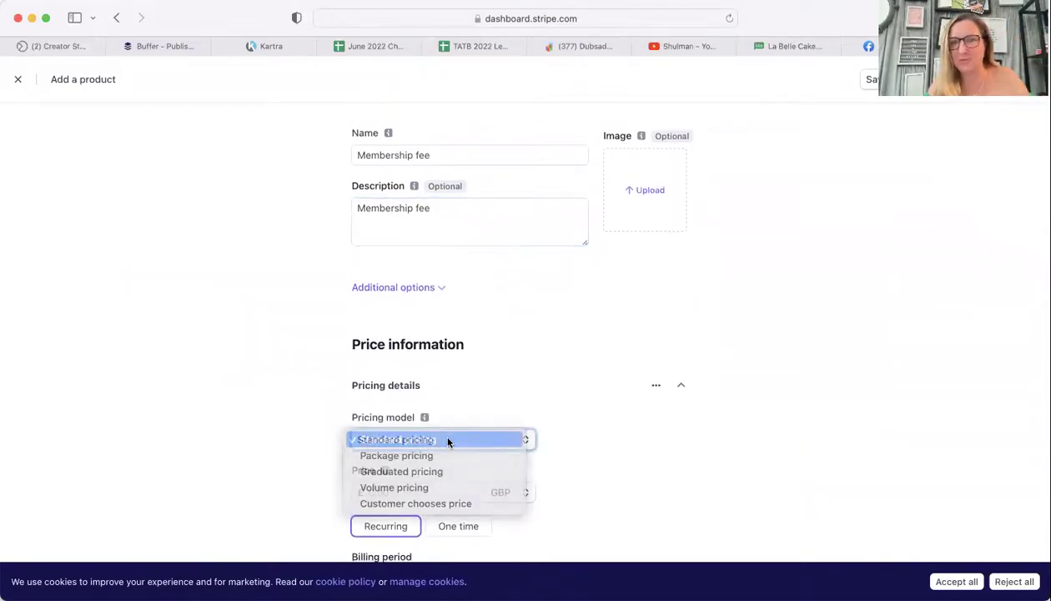
{"action": "left_click", "coordinate": [420, 494]}
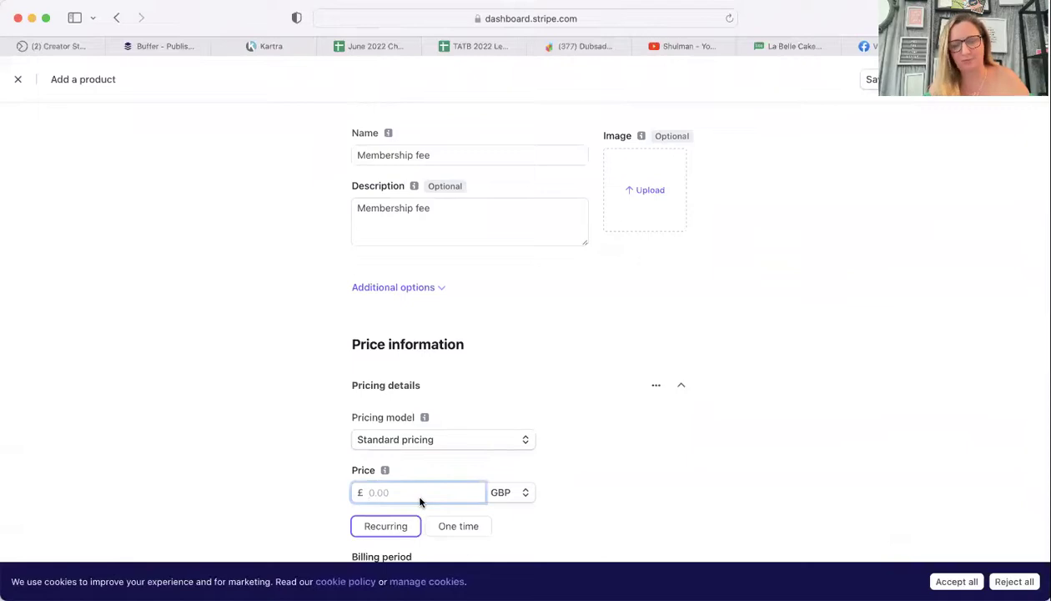
{"action": "type", "text": "10.00"}
{"action": "scroll", "coordinate": [420, 500], "scroll_direction": "down", "scroll_amount": 4}
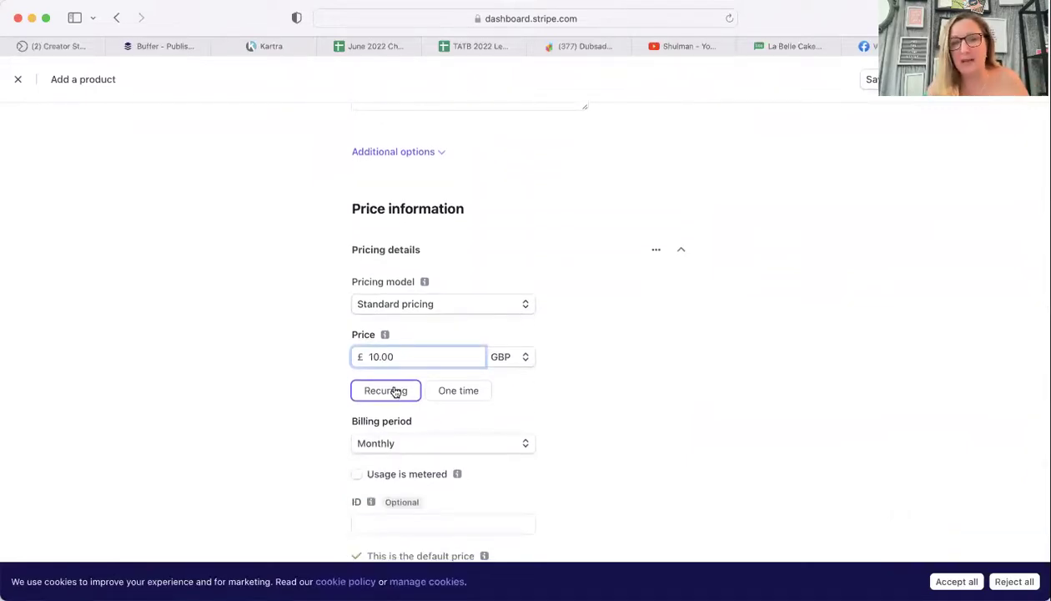
{"action": "scroll", "coordinate": [430, 451], "scroll_direction": "down", "scroll_amount": 1}
{"action": "scroll", "coordinate": [430, 451], "scroll_direction": "down", "scroll_amount": 3}
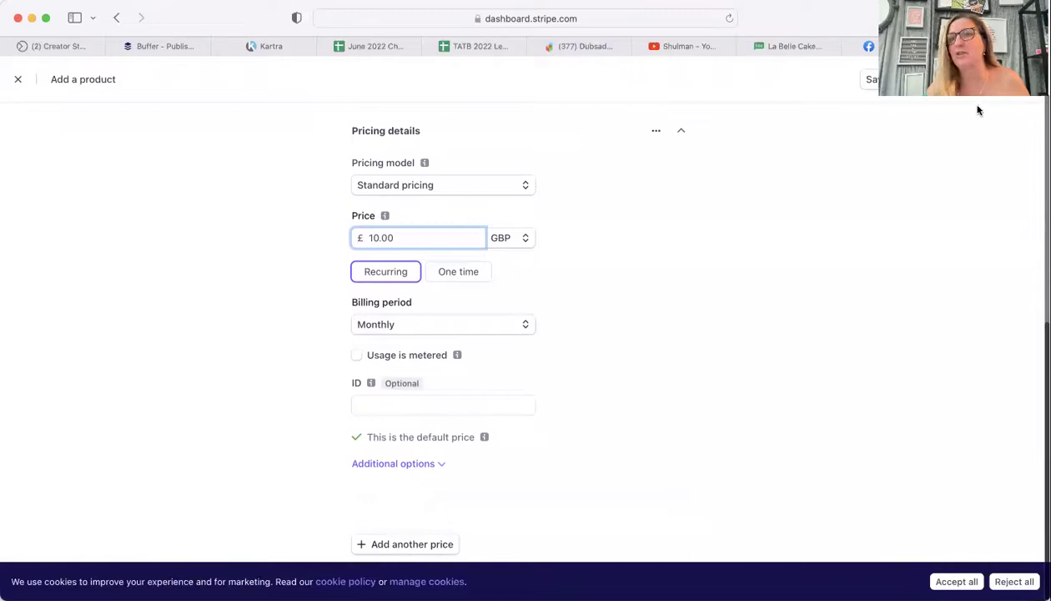
{"action": "left_click", "coordinate": [872, 79]}
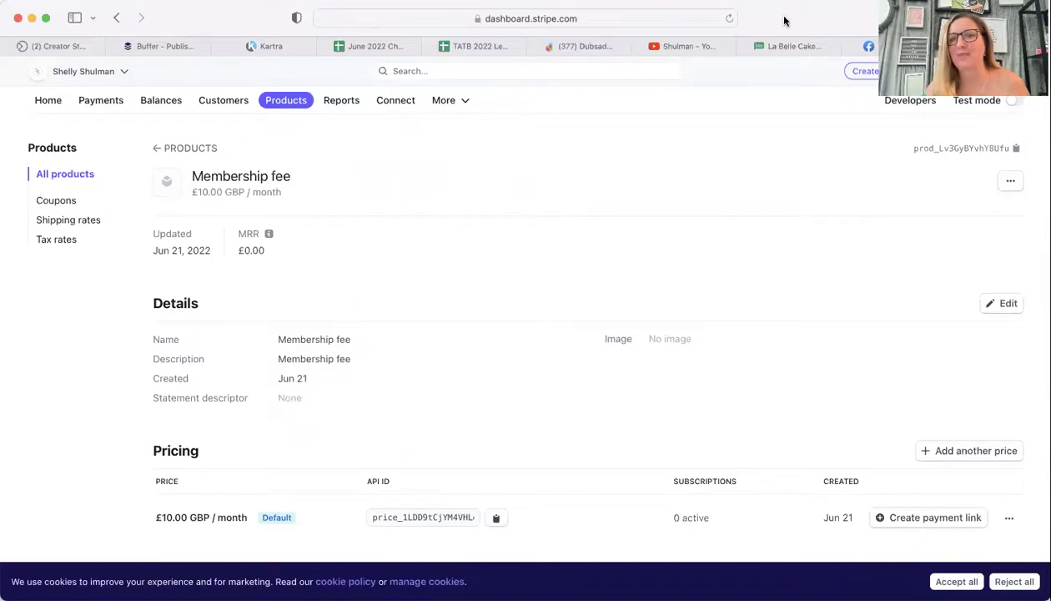
Back in MailerLite, open the Holiday Gift Workshops landing page from Sites for editing.
{"action": "left_click", "coordinate": [788, 46]}
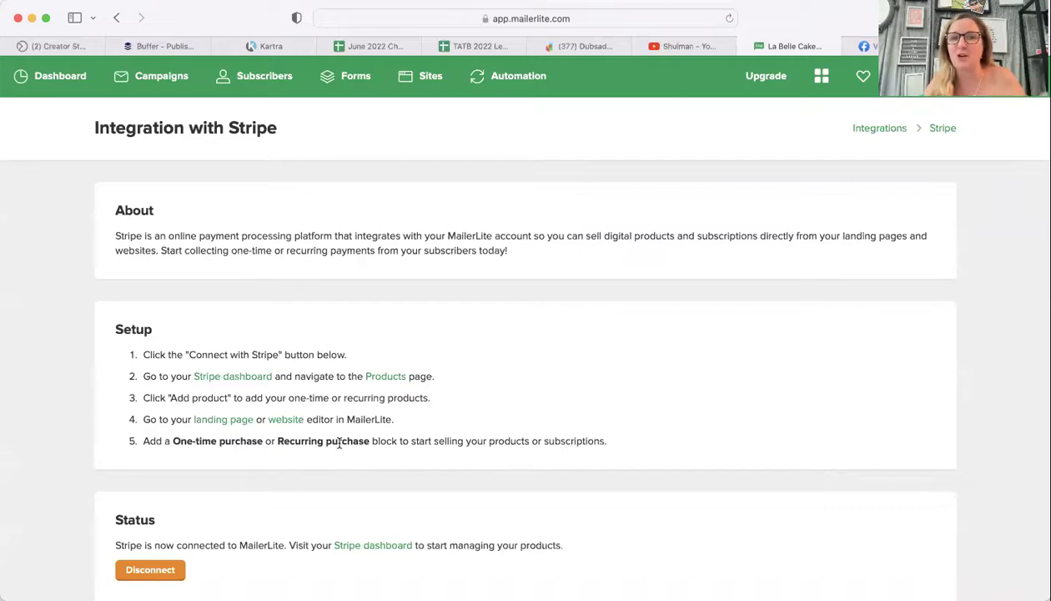
{"action": "left_click", "coordinate": [405, 79]}
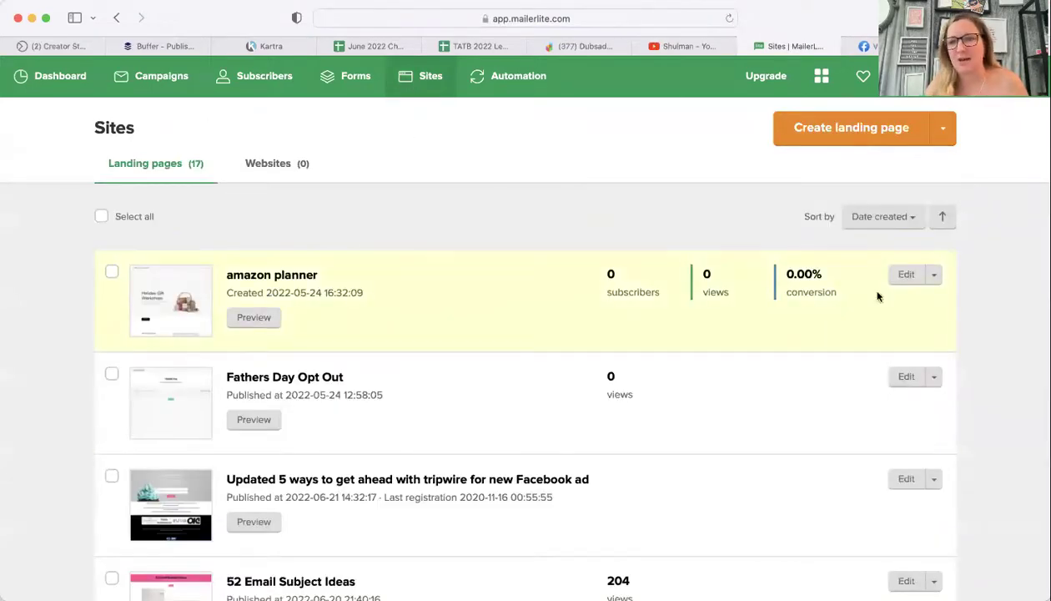
{"action": "left_click", "coordinate": [907, 275]}
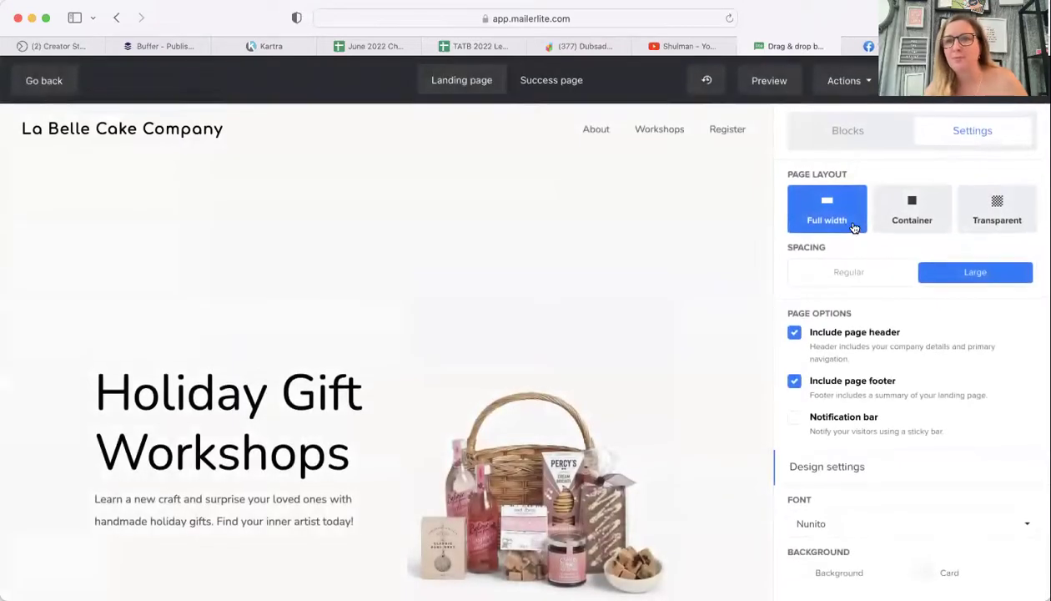
Show the Blocks list, scroll to Products and subscriptions, and try dragging a purchase block onto the page.
{"action": "left_click", "coordinate": [838, 134]}
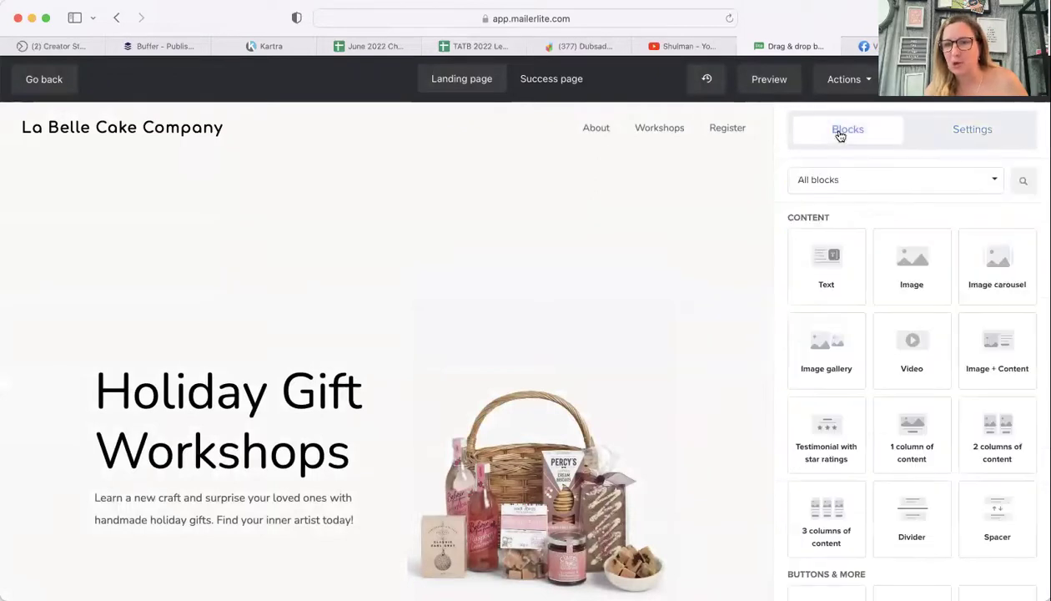
{"action": "scroll", "coordinate": [882, 321], "scroll_direction": "down", "scroll_amount": 3}
{"action": "scroll", "coordinate": [882, 322], "scroll_direction": "down", "scroll_amount": 6}
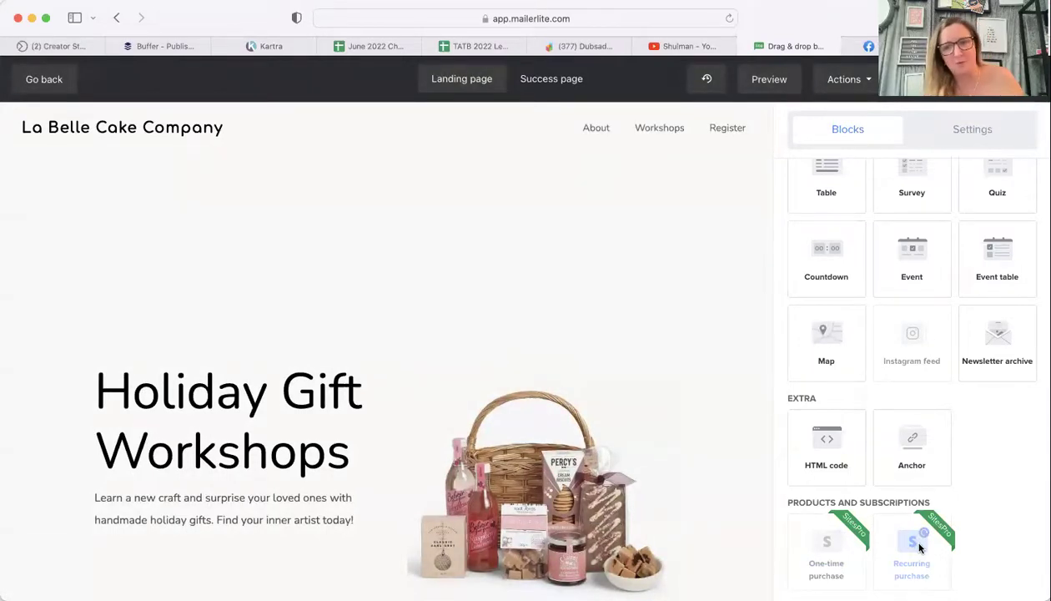
{"action": "left_click_drag", "start_coordinate": [775, 511], "coordinate": [380, 336]}
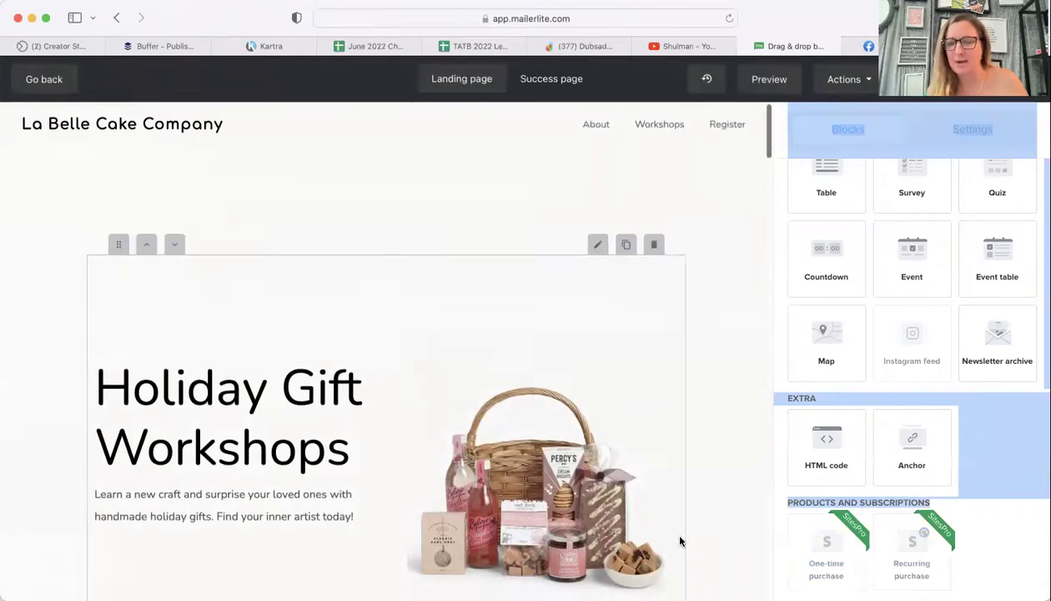
Retry dragging the One-time purchase block several times, then select the Buy Now button to edit.
{"action": "scroll", "coordinate": [669, 527], "scroll_direction": "down", "scroll_amount": 3}
{"action": "left_click", "coordinate": [817, 544]}
{"action": "left_click_drag", "start_coordinate": [798, 544], "coordinate": [544, 497]}
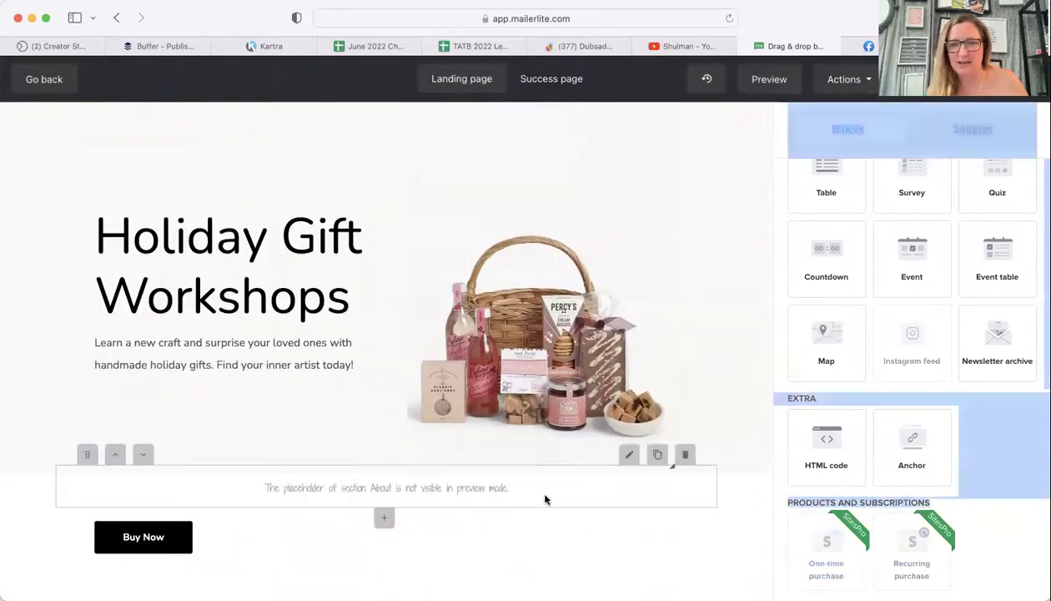
{"action": "left_click", "coordinate": [860, 566]}
{"action": "left_click_drag", "start_coordinate": [835, 554], "coordinate": [694, 516]}
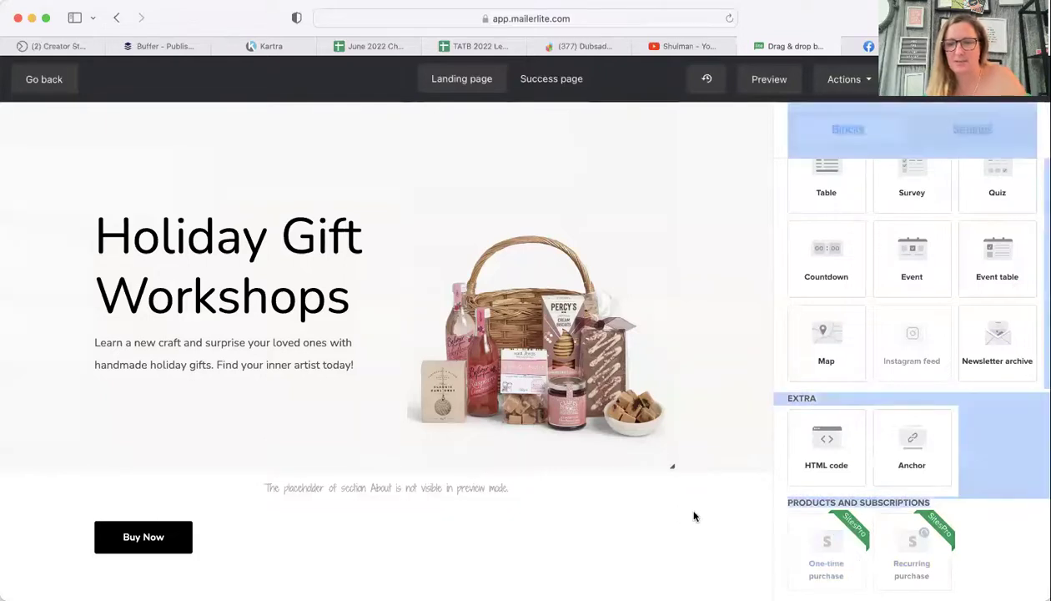
{"action": "left_click", "coordinate": [817, 542]}
{"action": "left_click_drag", "start_coordinate": [817, 542], "coordinate": [718, 524]}
{"action": "left_click", "coordinate": [717, 524]}
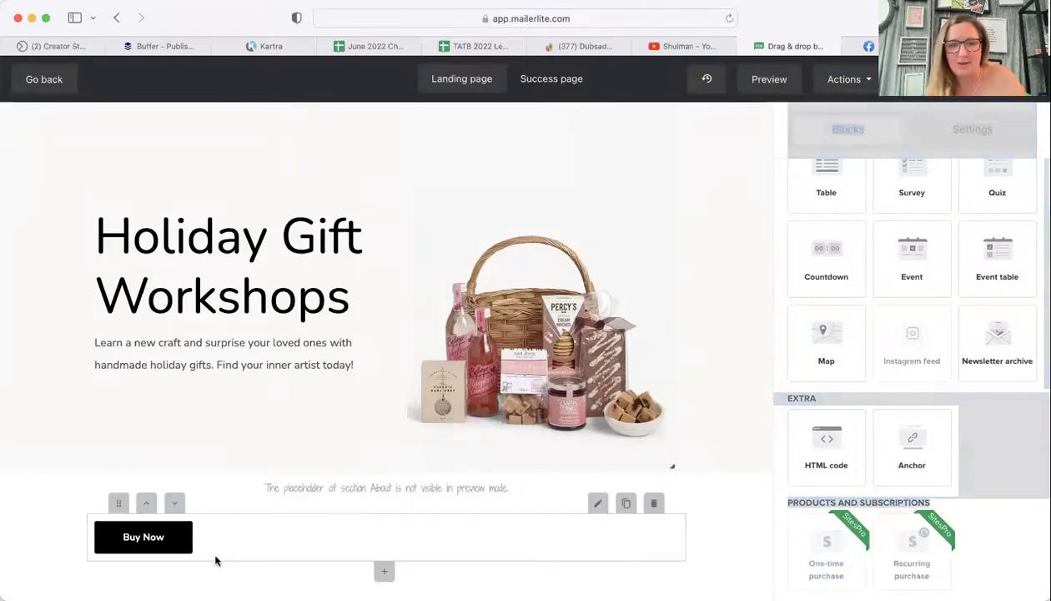
{"action": "left_click_drag", "start_coordinate": [831, 559], "coordinate": [536, 544]}
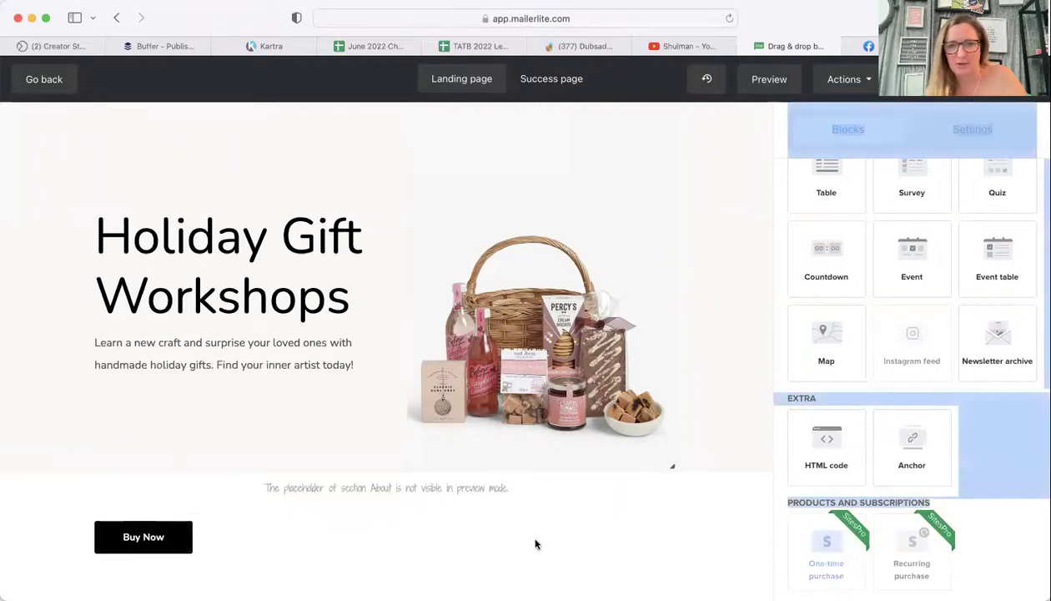
{"action": "left_click", "coordinate": [142, 539]}
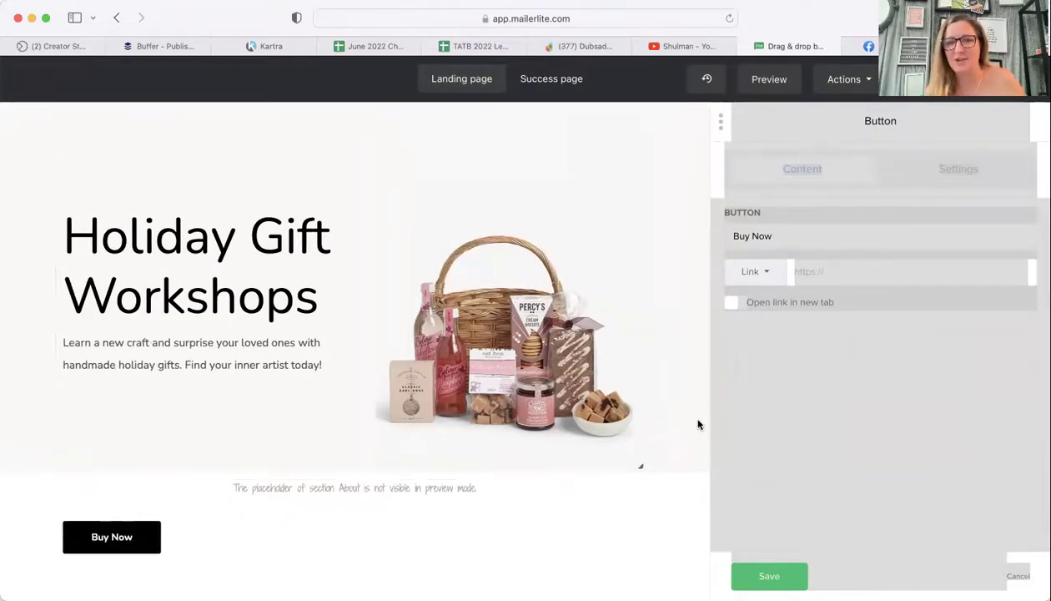
Select the gift basket image, then save and close its Image panel to return to the Blocks list.
{"action": "left_click", "coordinate": [570, 395]}
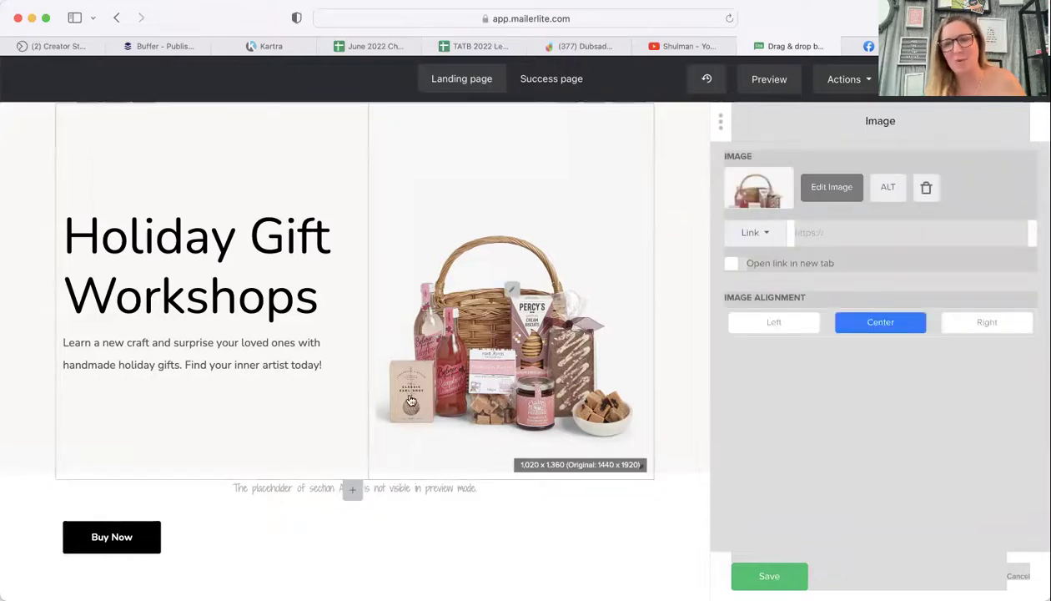
{"action": "scroll", "coordinate": [594, 390], "scroll_direction": "up", "scroll_amount": 3}
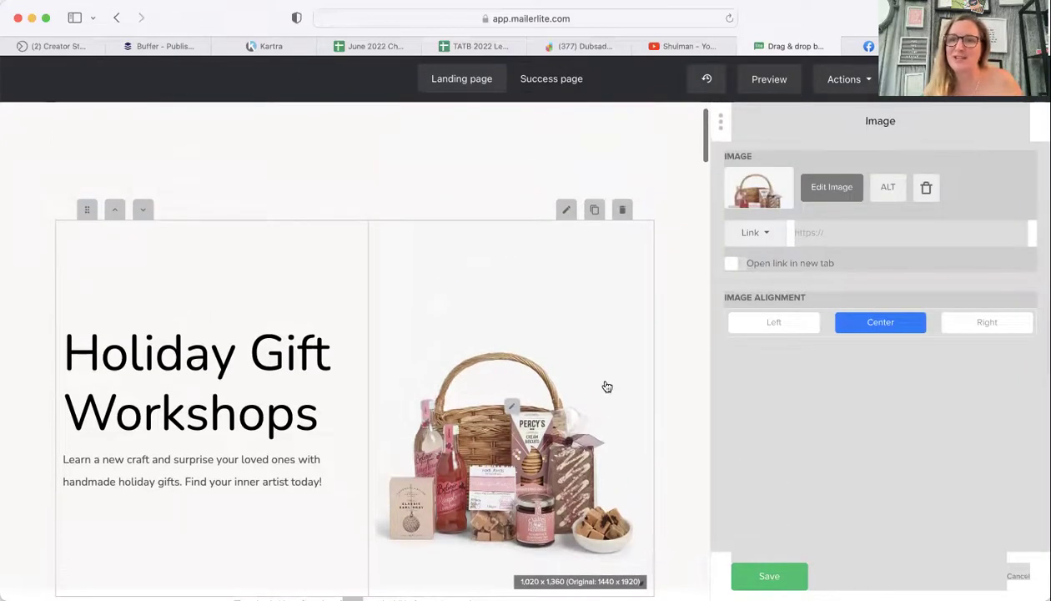
{"action": "left_click", "coordinate": [770, 576]}
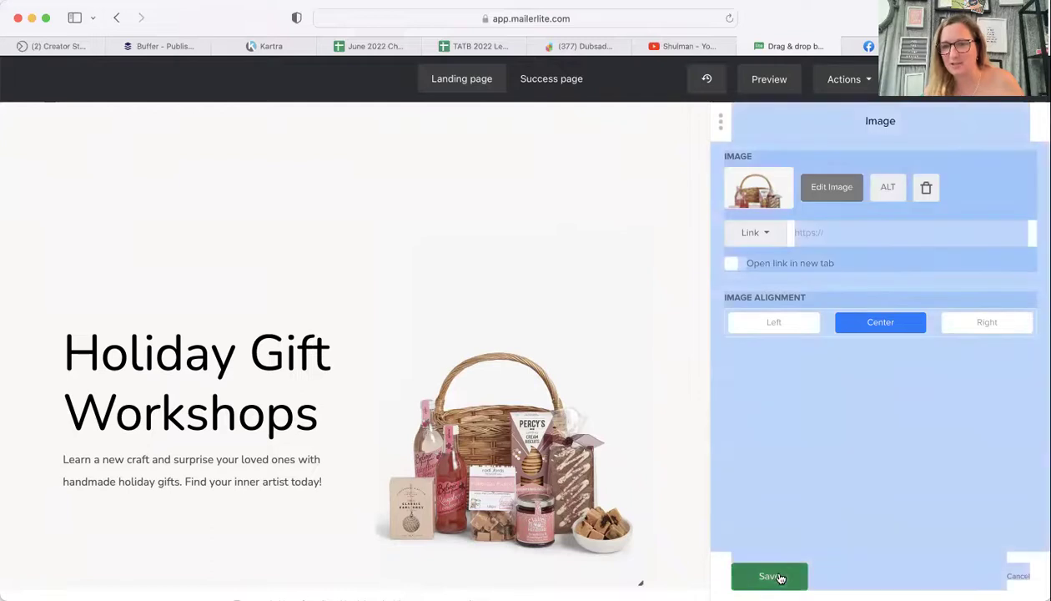
{"action": "left_click", "coordinate": [844, 540]}
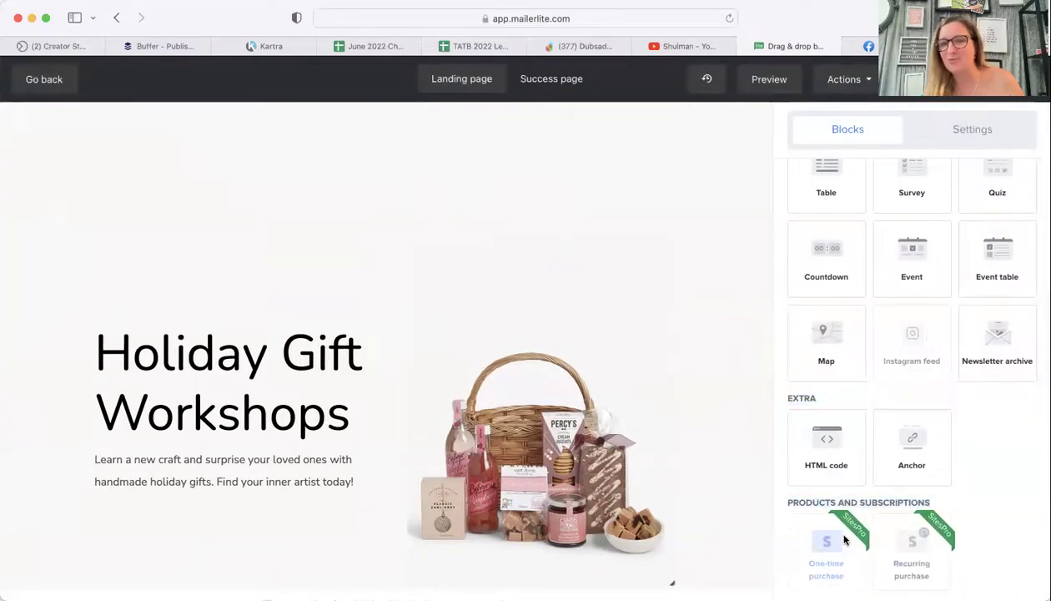